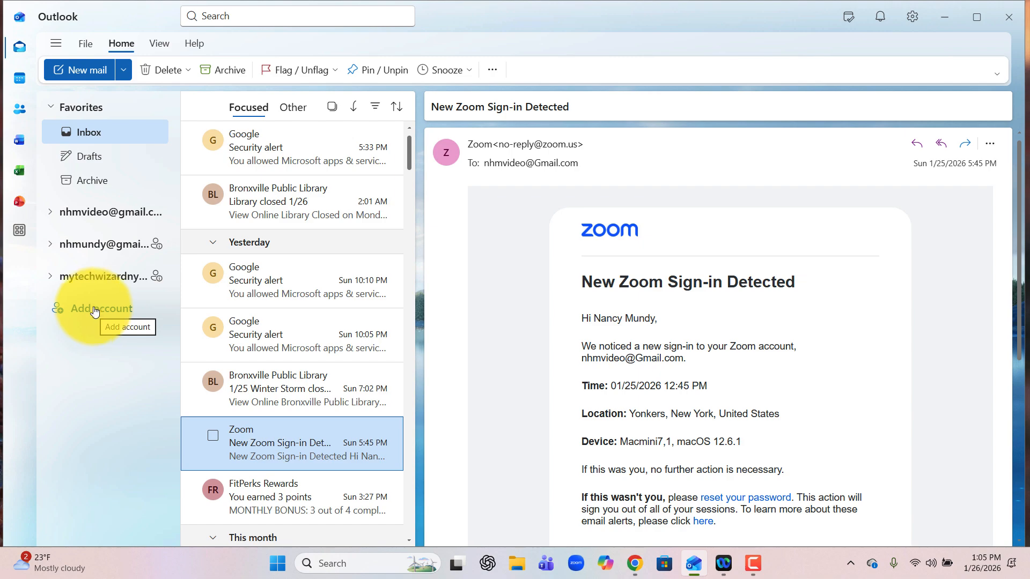
Step: Switch from the new Outlook to classic Outlook for Windows
{"action": "left_click", "coordinate": [194, 46]}
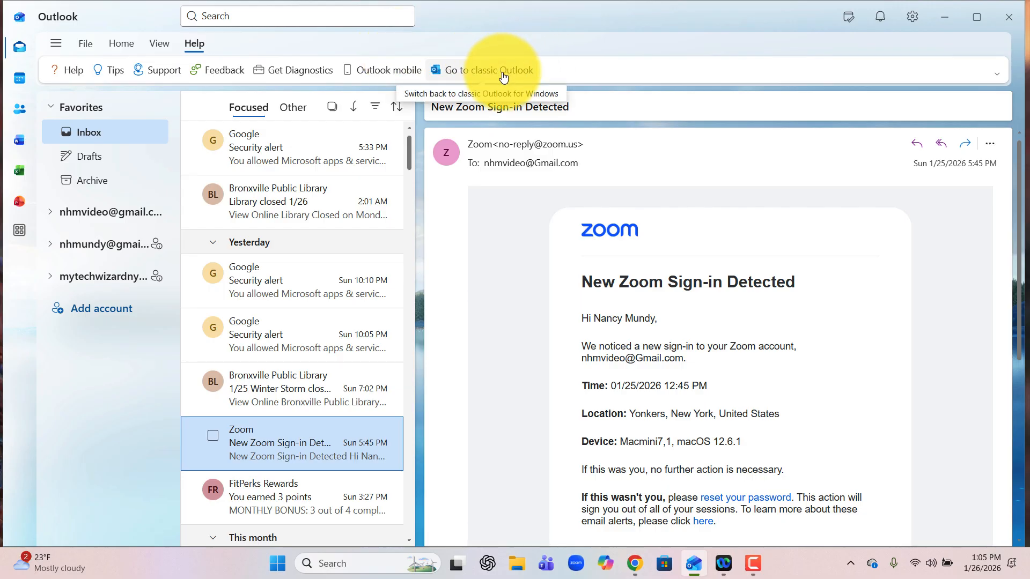
{"action": "left_click", "coordinate": [503, 76]}
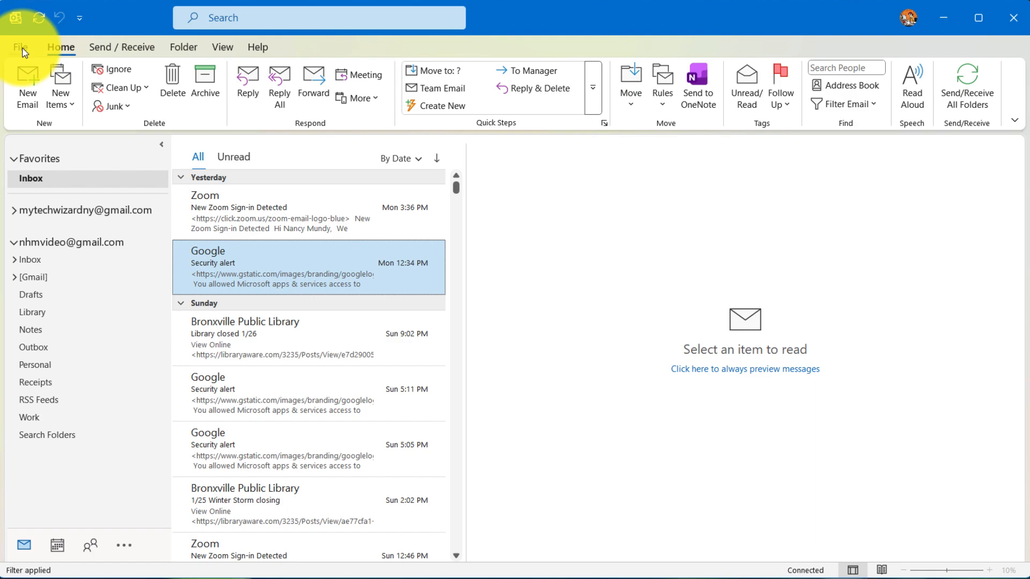
Step: Change the Office theme to Dark Gray in the general Outlook options and apply it
{"action": "left_click", "coordinate": [23, 51]}
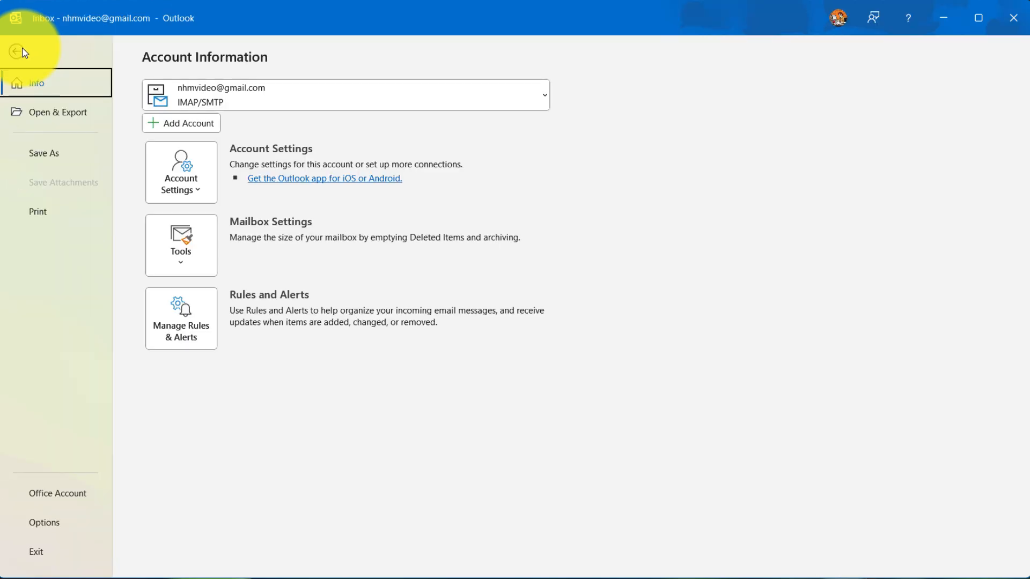
{"action": "left_click", "coordinate": [43, 524]}
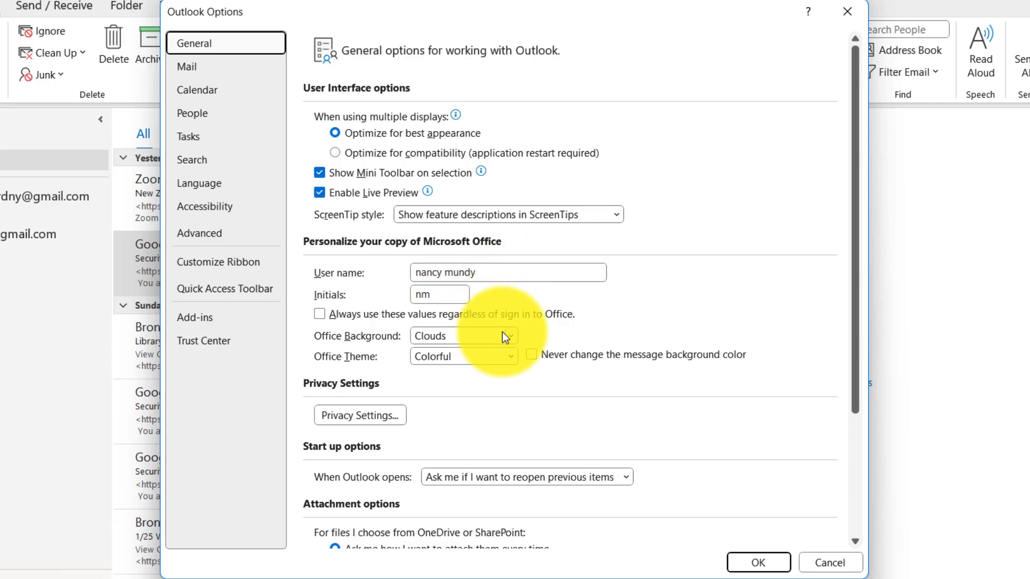
{"action": "left_click", "coordinate": [512, 359]}
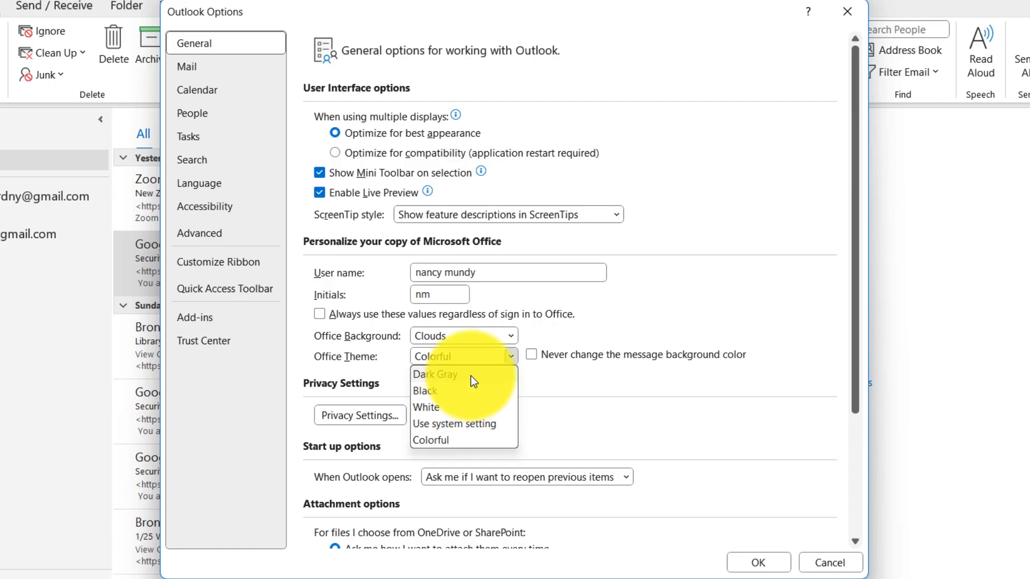
{"action": "left_click", "coordinate": [471, 375]}
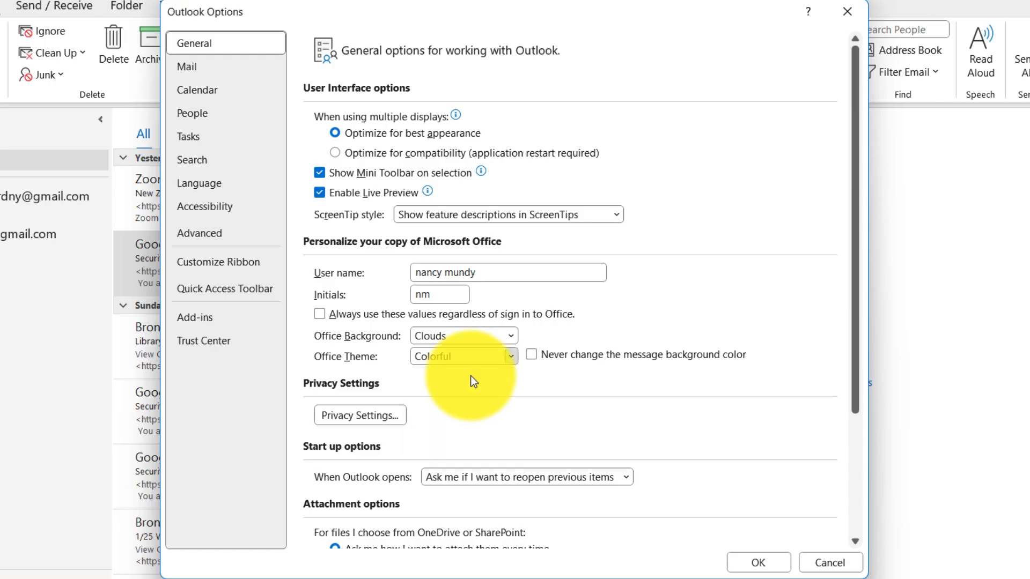
{"action": "left_click", "coordinate": [758, 563]}
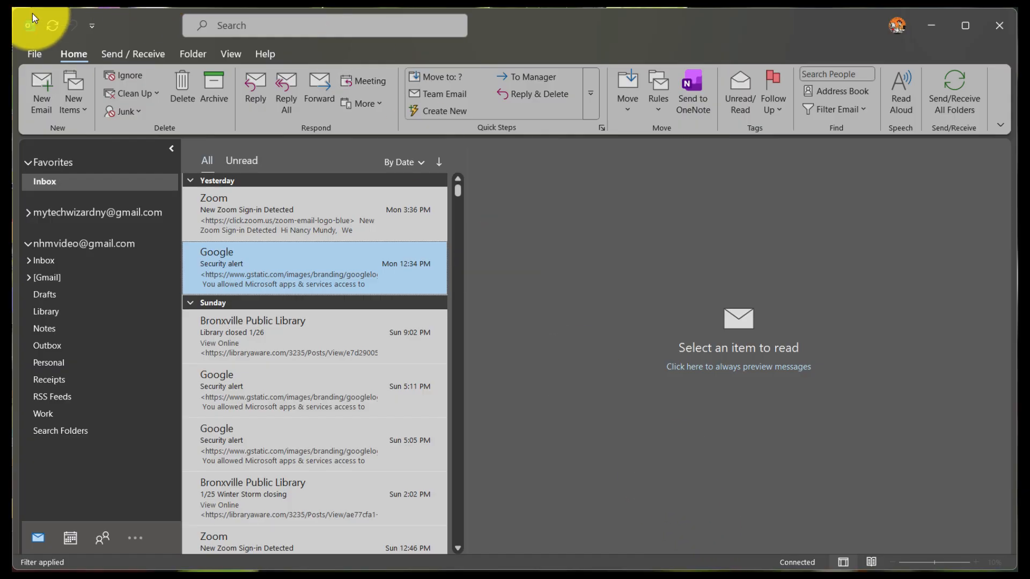
Step: Set the Office theme to Colorful in the general Outlook options and apply it
{"action": "left_click", "coordinate": [34, 54]}
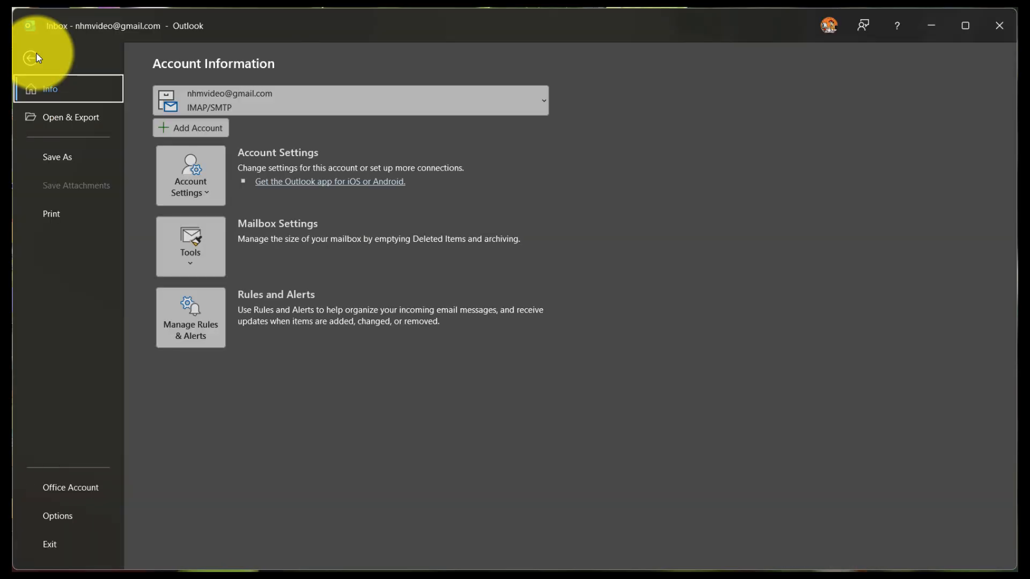
{"action": "left_click", "coordinate": [52, 516]}
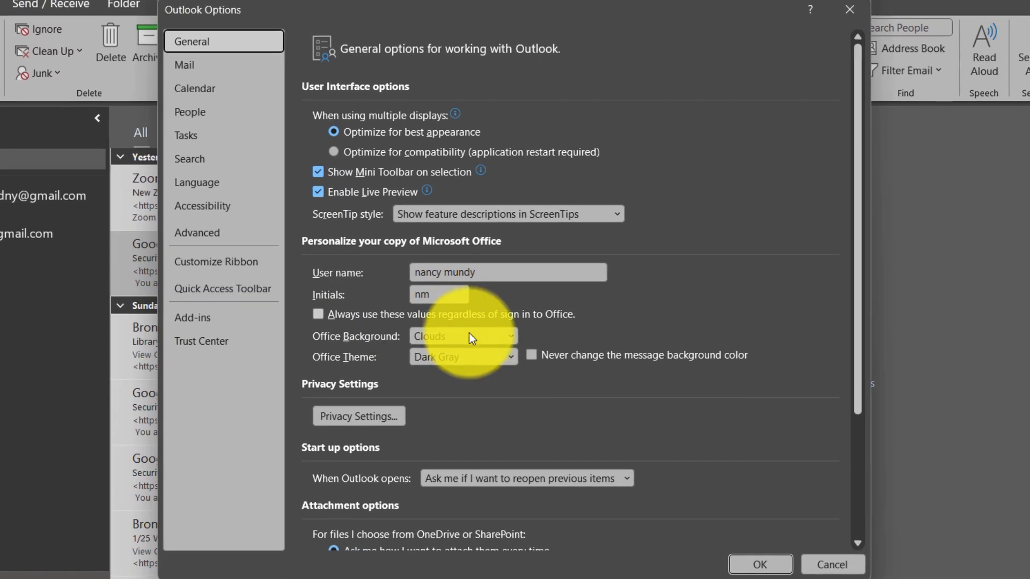
{"action": "left_click", "coordinate": [461, 357]}
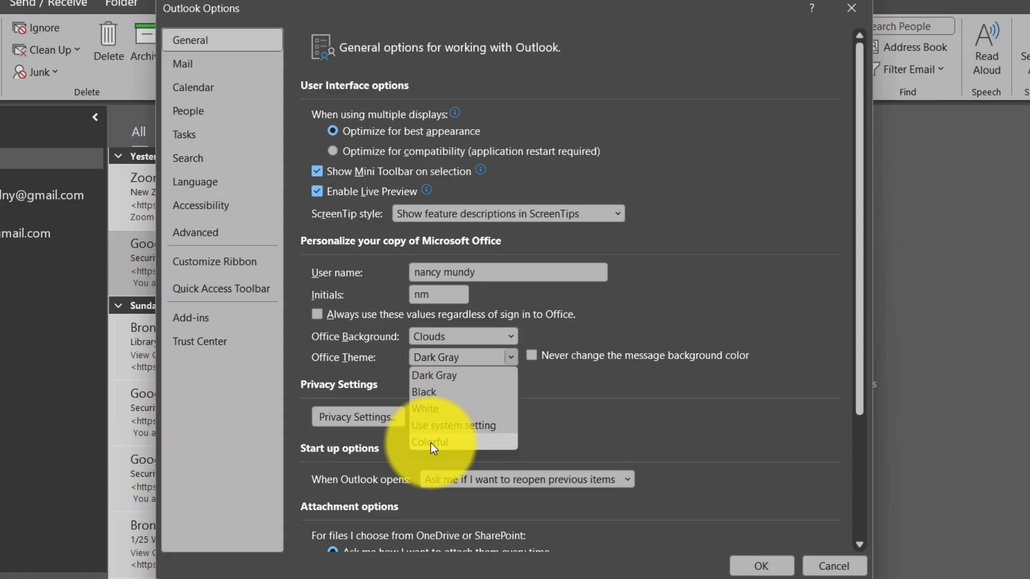
{"action": "left_click", "coordinate": [430, 443]}
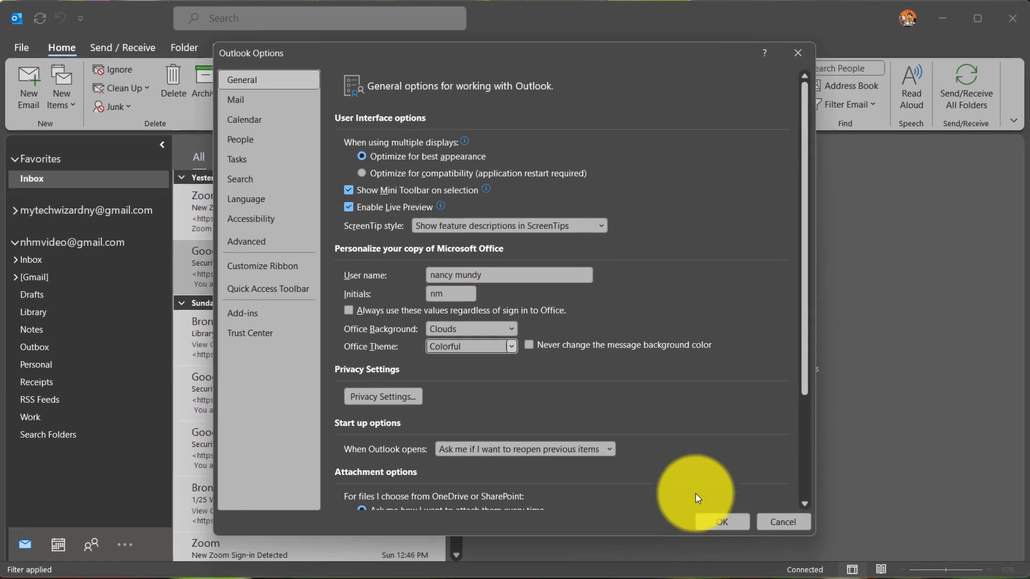
{"action": "left_click", "coordinate": [722, 522]}
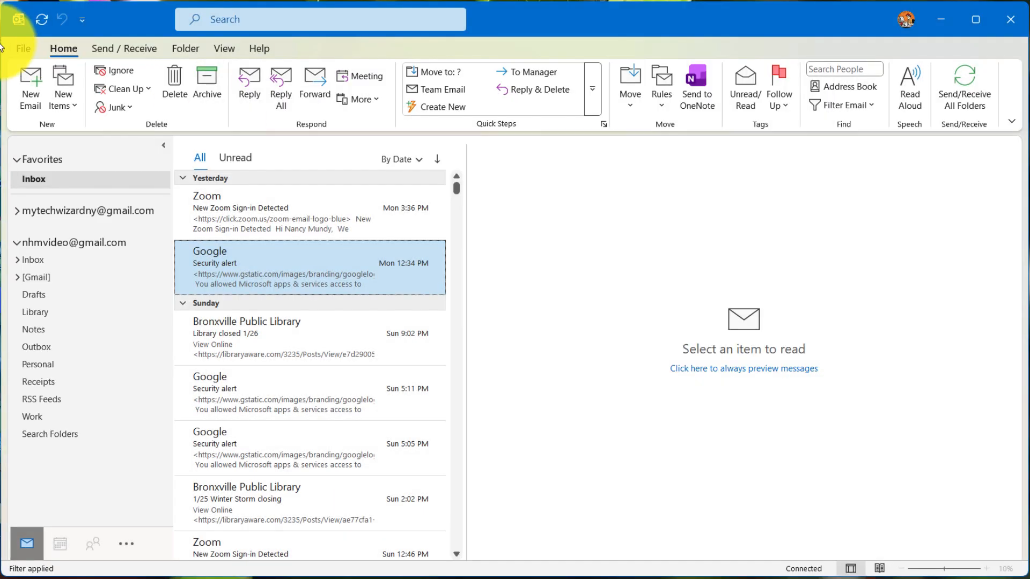
Step: Open the mail signature settings and select the second e-mail account for the default signature, keeping New Email for new messages
{"action": "left_click", "coordinate": [25, 49]}
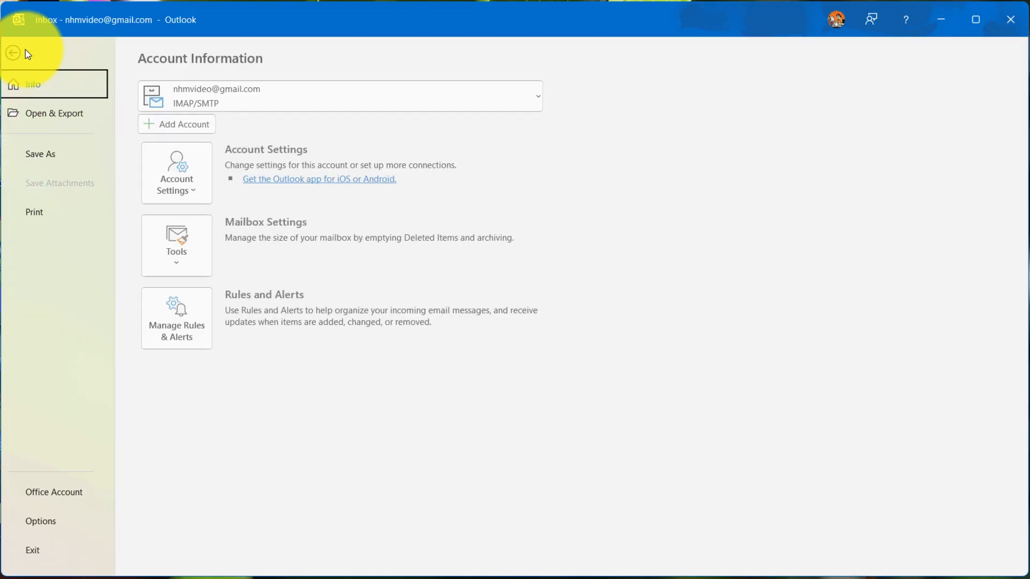
{"action": "left_click", "coordinate": [47, 522]}
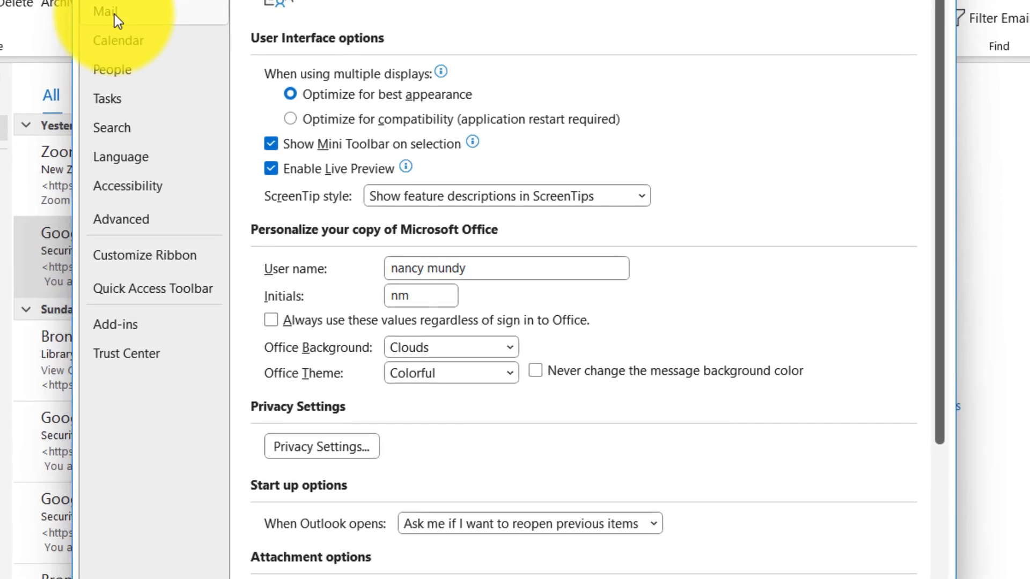
{"action": "left_click", "coordinate": [113, 13]}
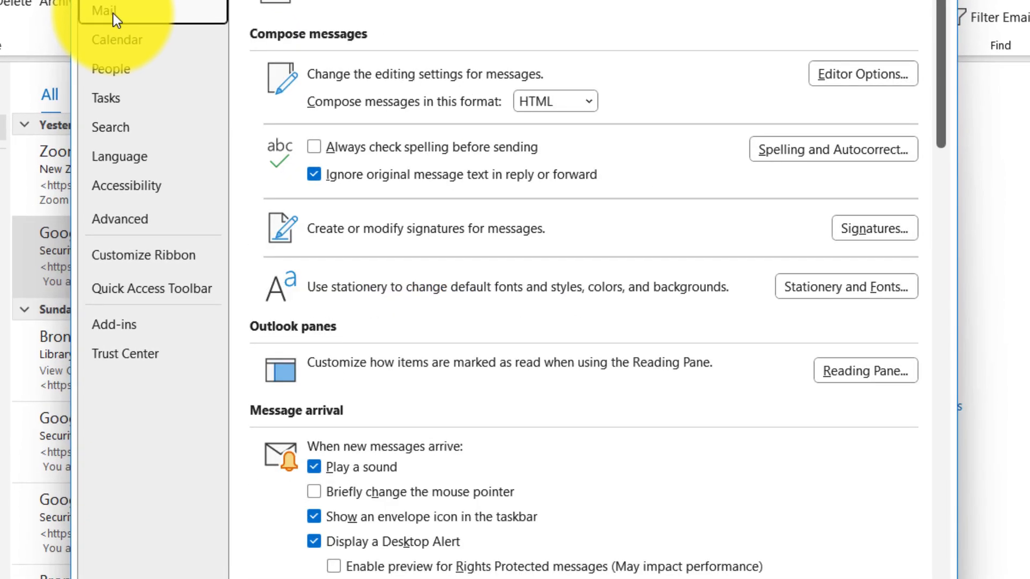
{"action": "left_click", "coordinate": [883, 228]}
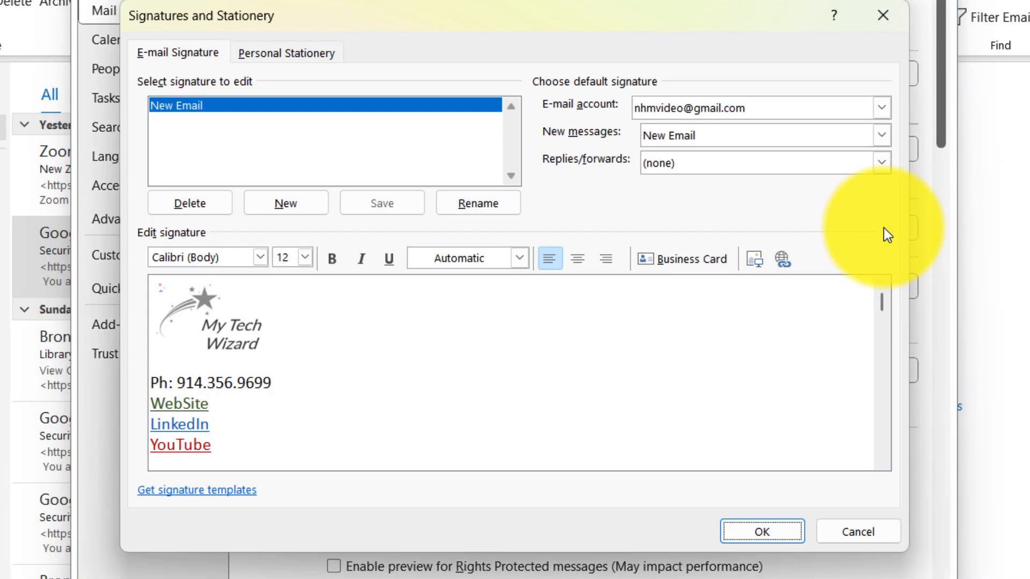
{"action": "left_click", "coordinate": [881, 110]}
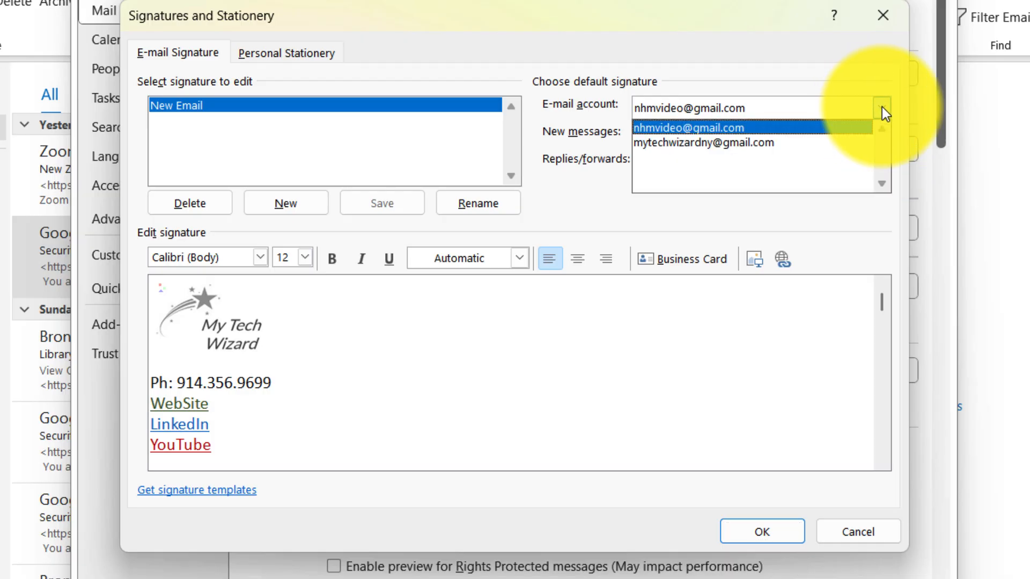
{"action": "left_click", "coordinate": [791, 146]}
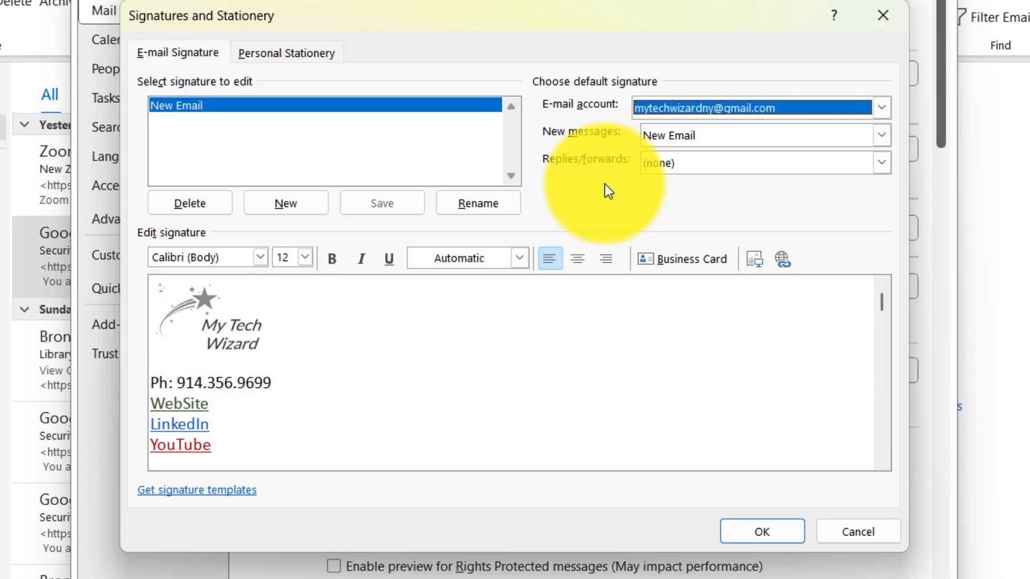
{"action": "left_click", "coordinate": [883, 141]}
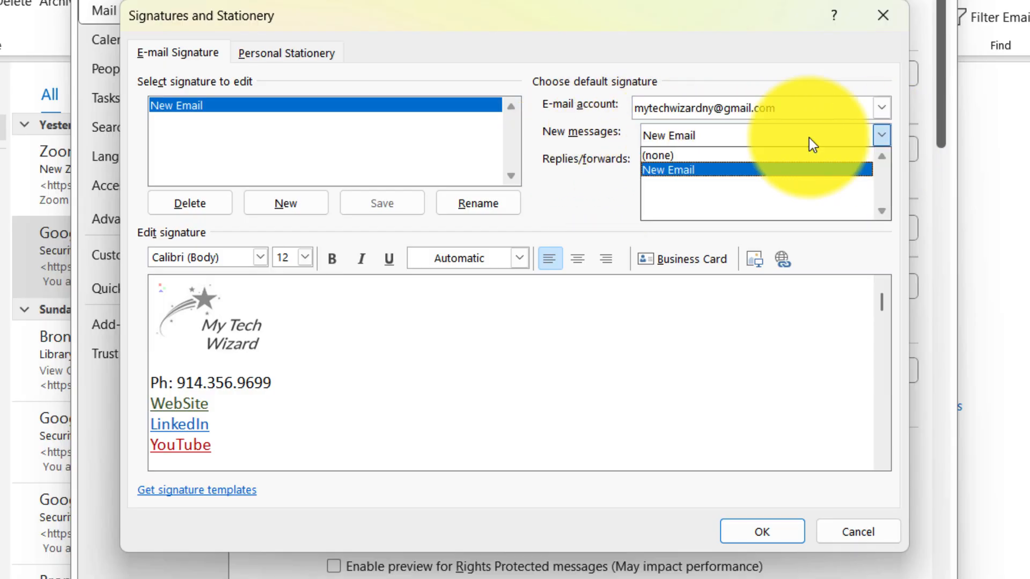
{"action": "left_click", "coordinate": [571, 192]}
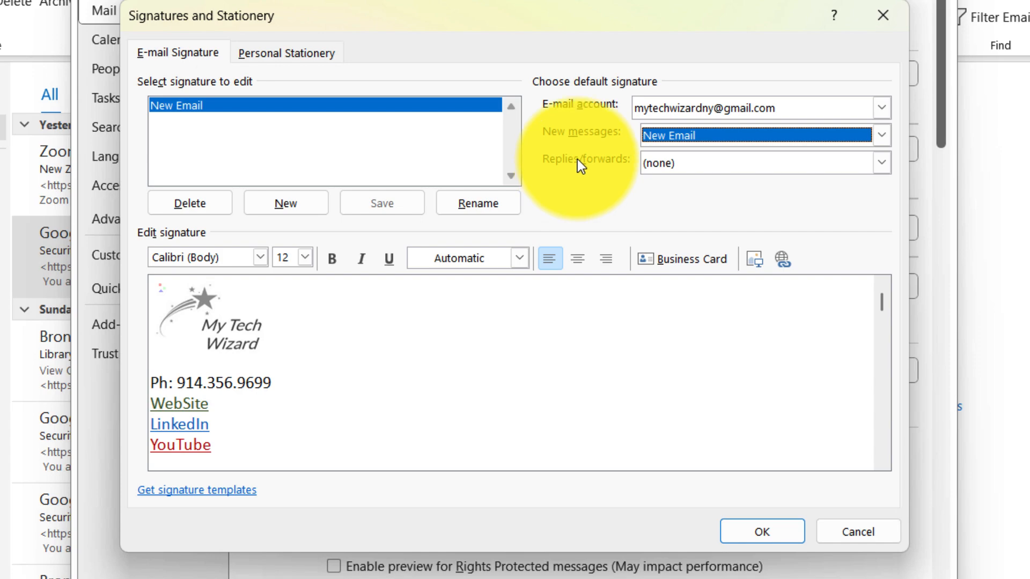
Step: Create a new signature named Casual and enter the sender's first name as its text
{"action": "left_click", "coordinate": [301, 205]}
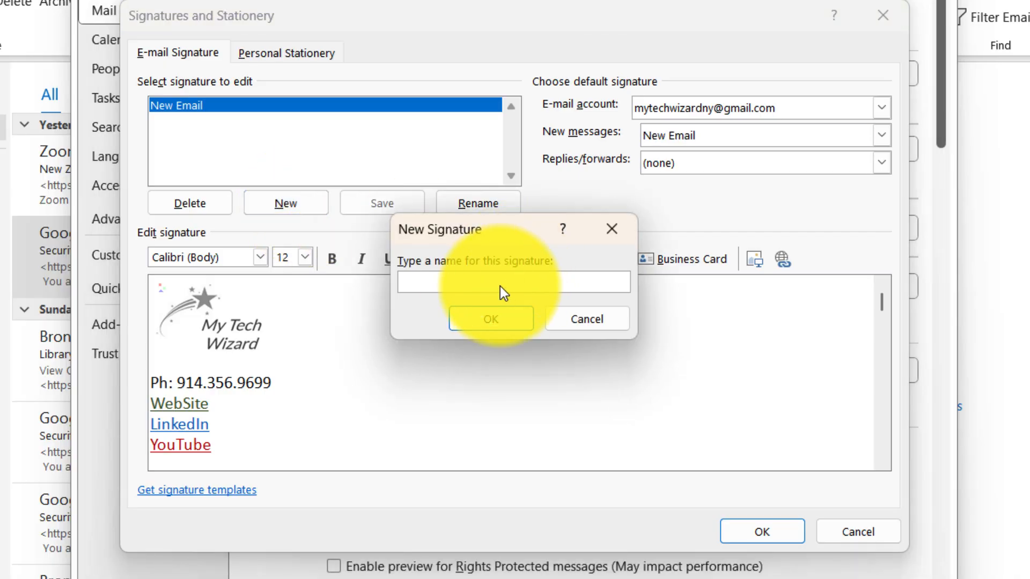
{"action": "type", "text": "Casual"}
{"action": "left_click", "coordinate": [482, 321]}
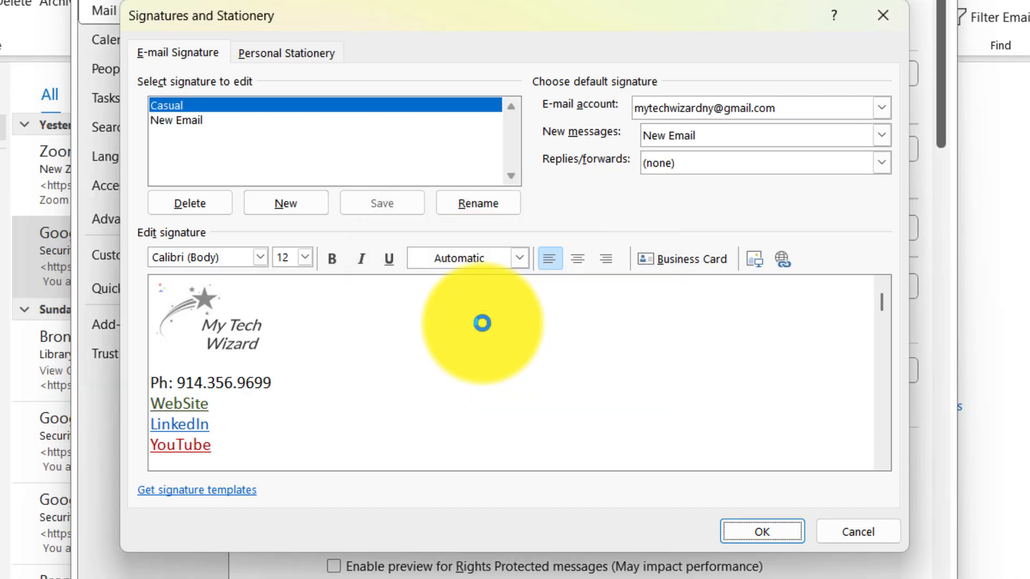
{"action": "left_click", "coordinate": [202, 305]}
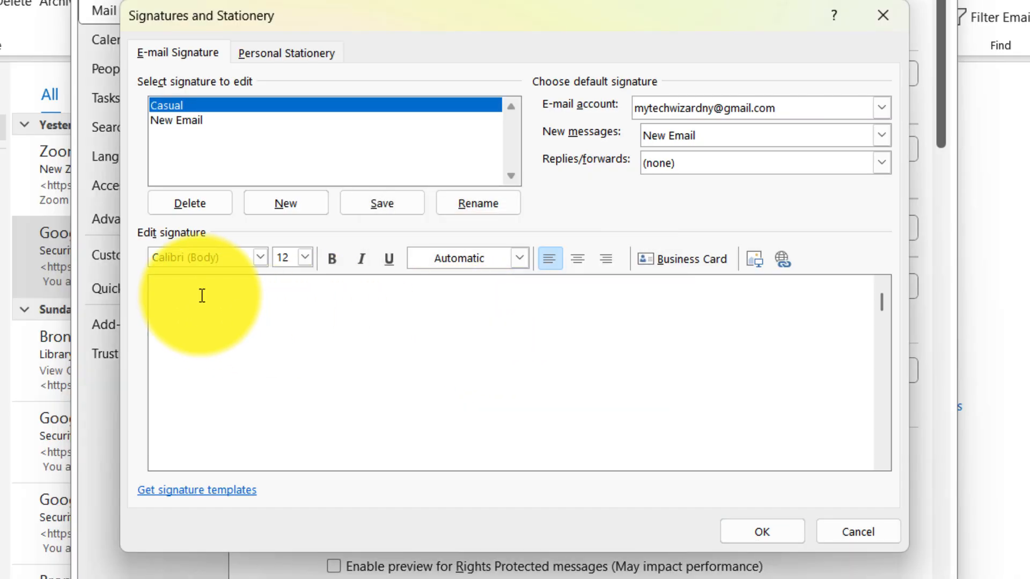
{"action": "type", "text": "Nancy"}
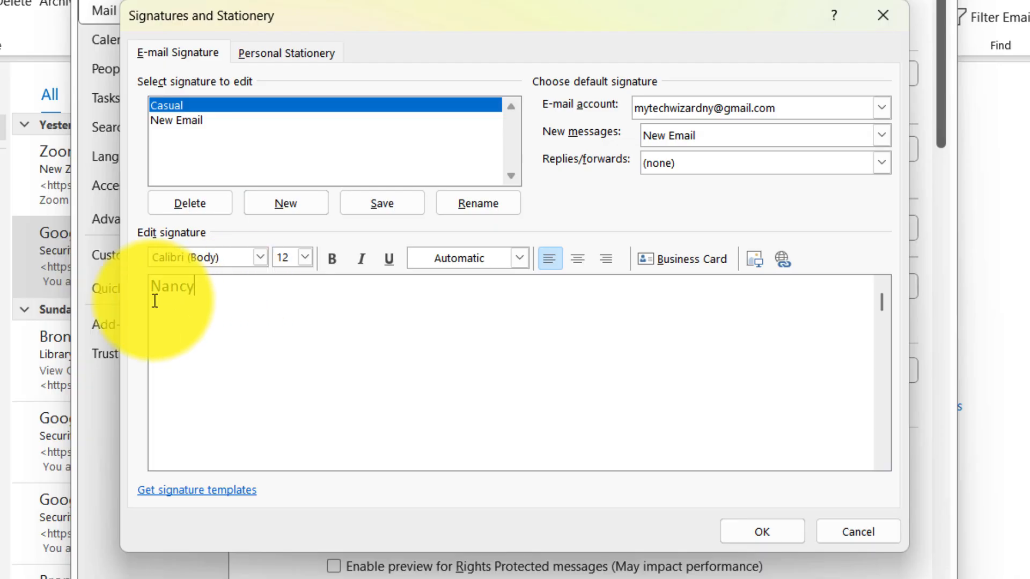
Step: Format the name in the Casual signature with the Brush Script MT font at size 22
{"action": "left_click", "coordinate": [256, 259]}
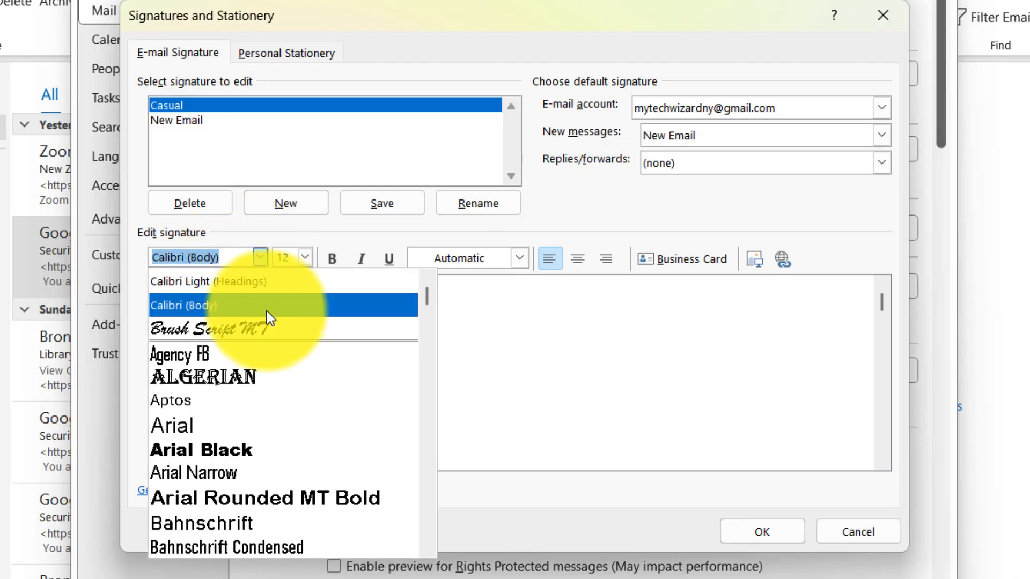
{"action": "left_click", "coordinate": [279, 329]}
{"action": "left_click_drag", "start_coordinate": [236, 287], "coordinate": [154, 276]}
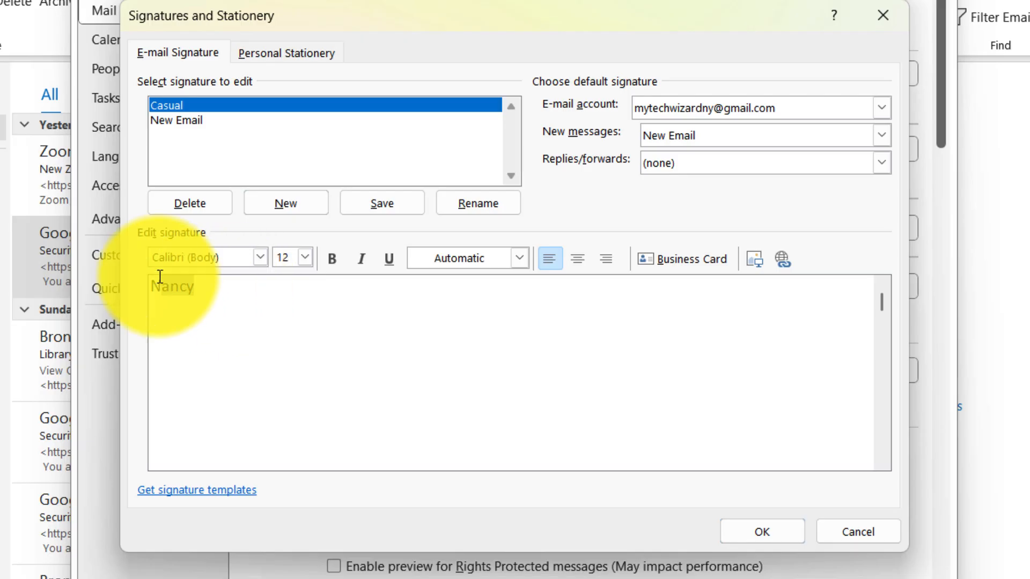
{"action": "left_click", "coordinate": [261, 259]}
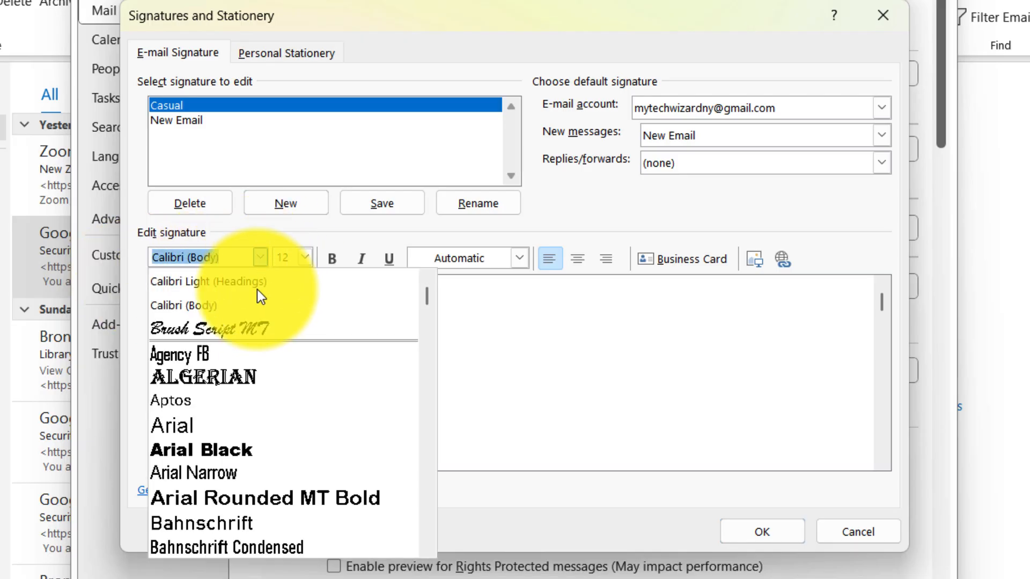
{"action": "left_click", "coordinate": [245, 331]}
{"action": "left_click", "coordinate": [306, 259]}
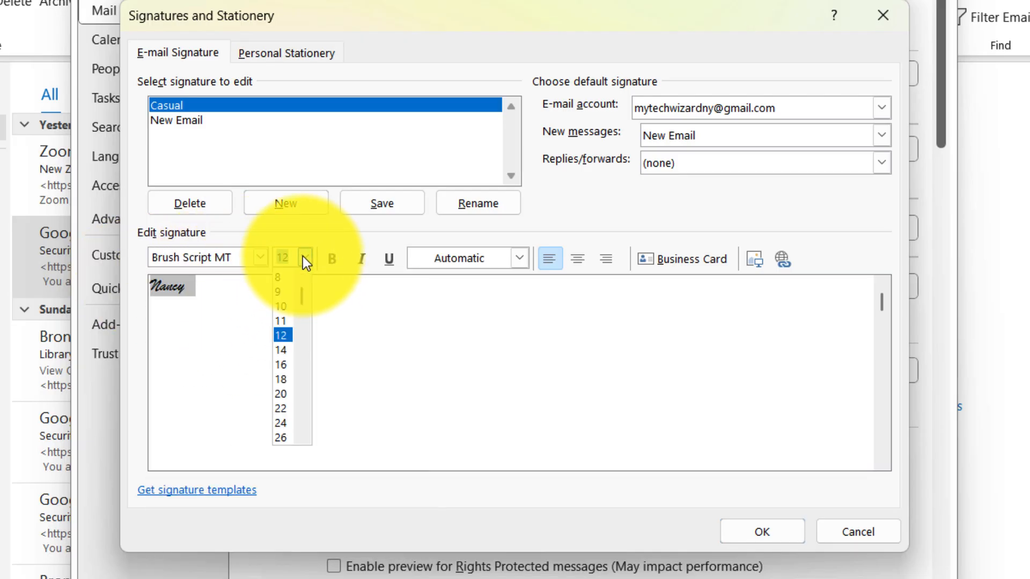
{"action": "left_click", "coordinate": [279, 410]}
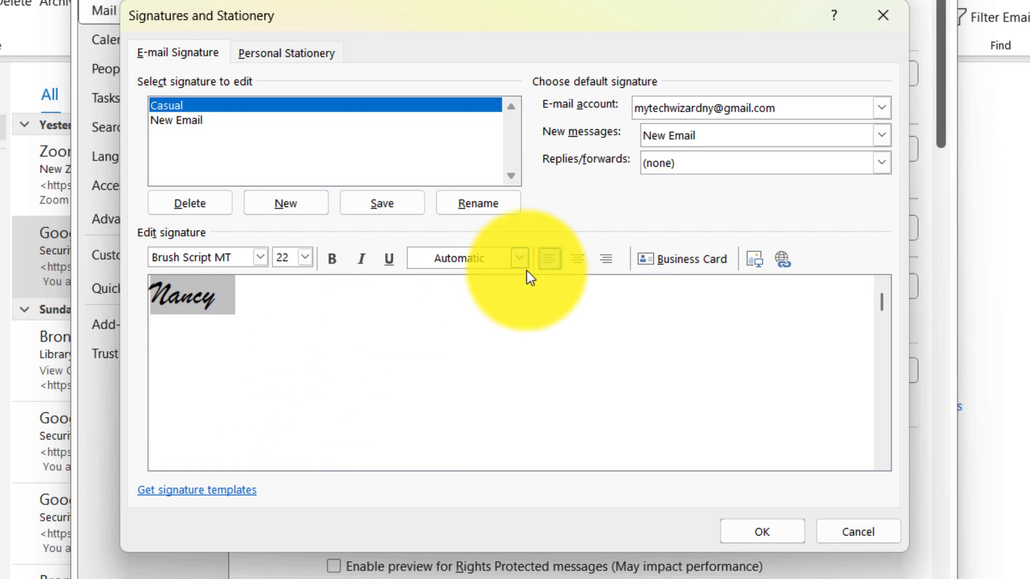
{"action": "left_click", "coordinate": [487, 306]}
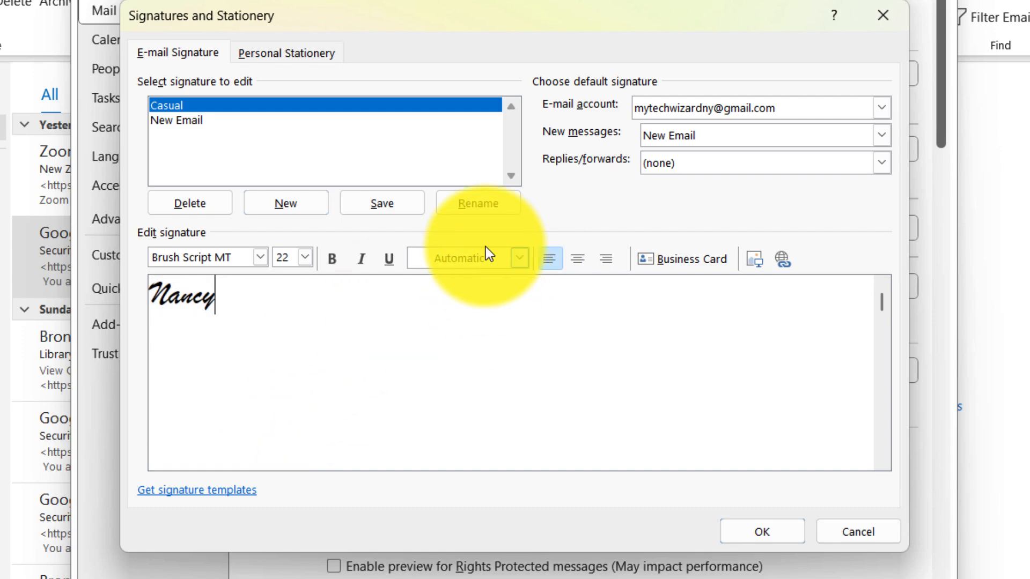
Step: Color the name in the Casual signature with the darkest blue theme color and accept the signature settings
{"action": "left_click", "coordinate": [516, 258]}
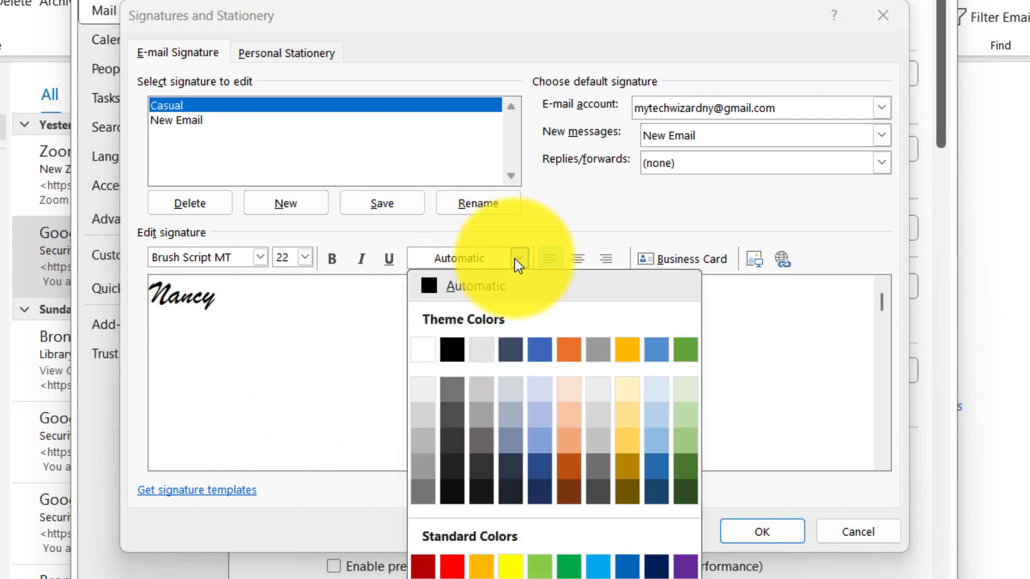
{"action": "left_click", "coordinate": [539, 492]}
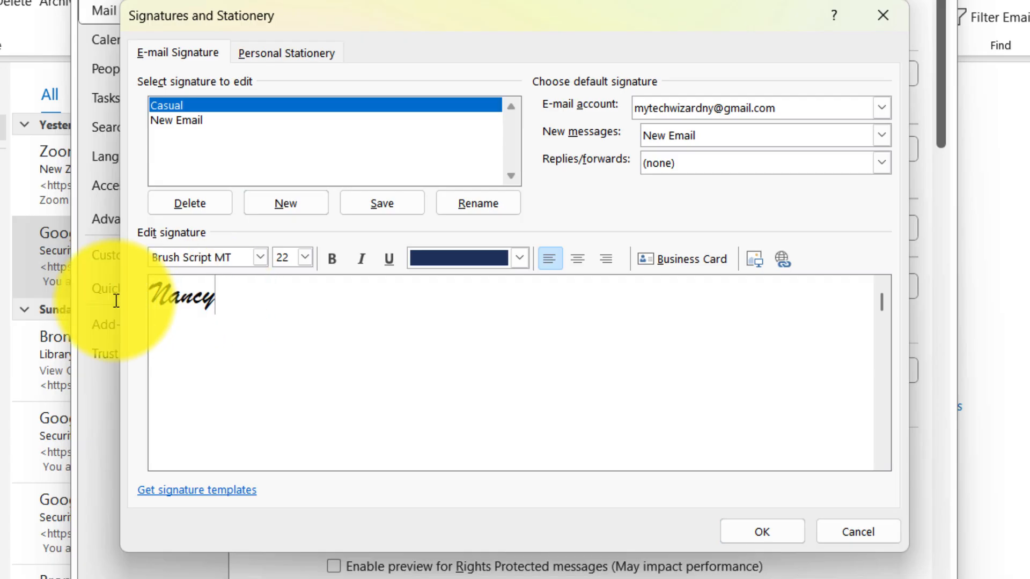
{"action": "left_click_drag", "start_coordinate": [114, 299], "coordinate": [235, 298]}
{"action": "left_click", "coordinate": [512, 256]}
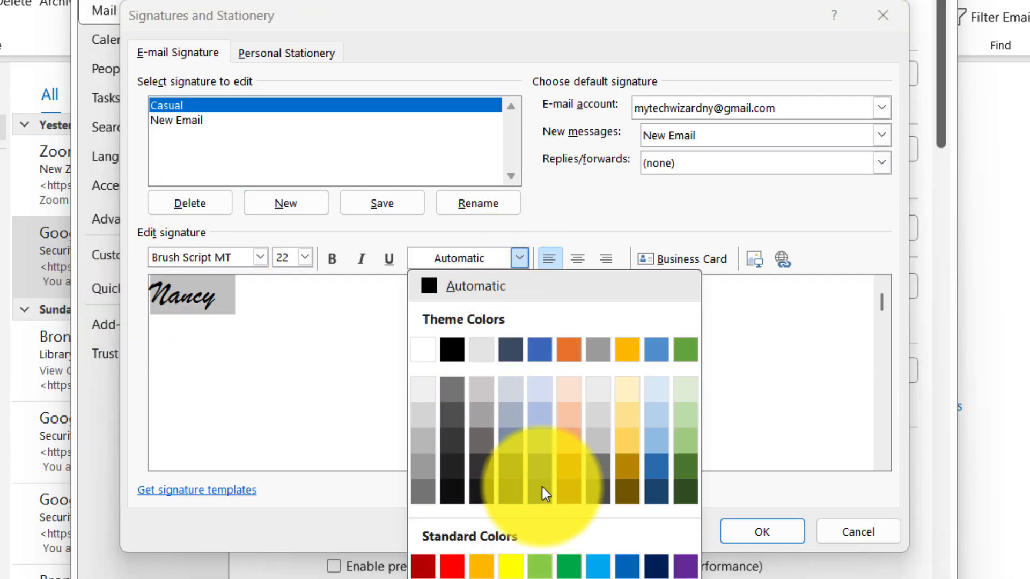
{"action": "left_click", "coordinate": [542, 489]}
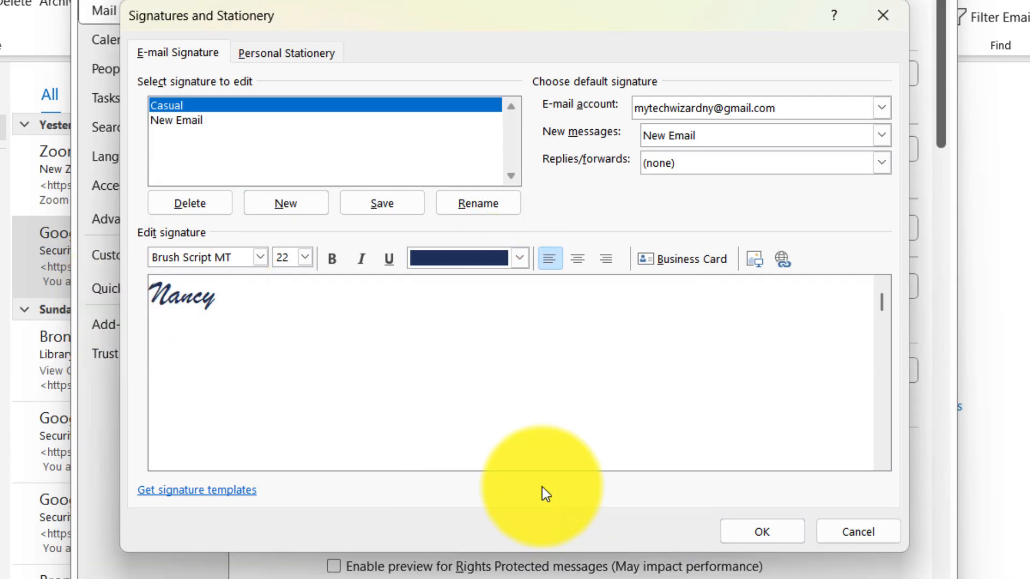
{"action": "left_click", "coordinate": [712, 417]}
{"action": "left_click", "coordinate": [768, 537]}
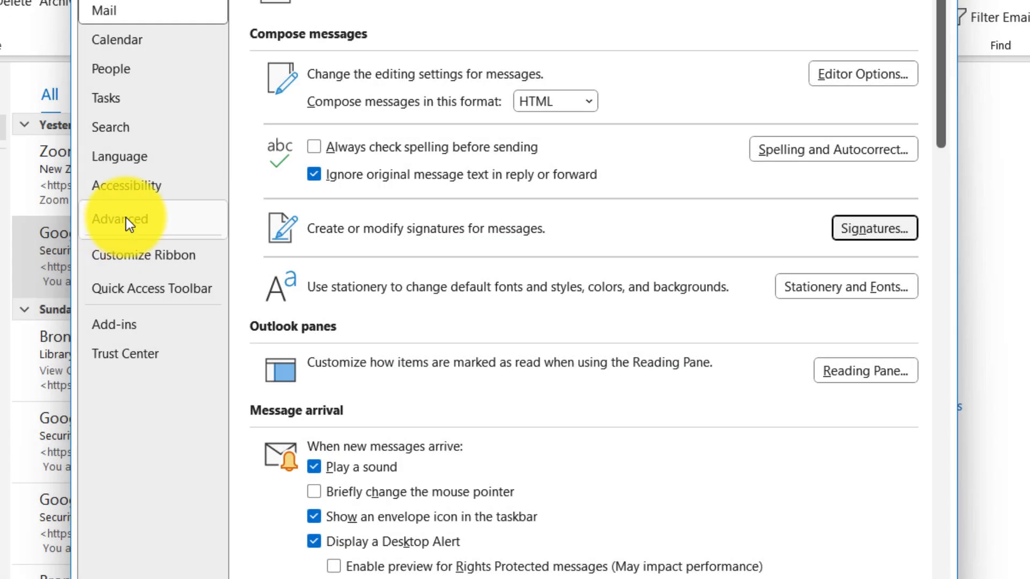
Step: Look over the Advanced options for panes, startup, AutoArchive and reminders, and close the Outlook Options dialog
{"action": "left_click", "coordinate": [125, 219]}
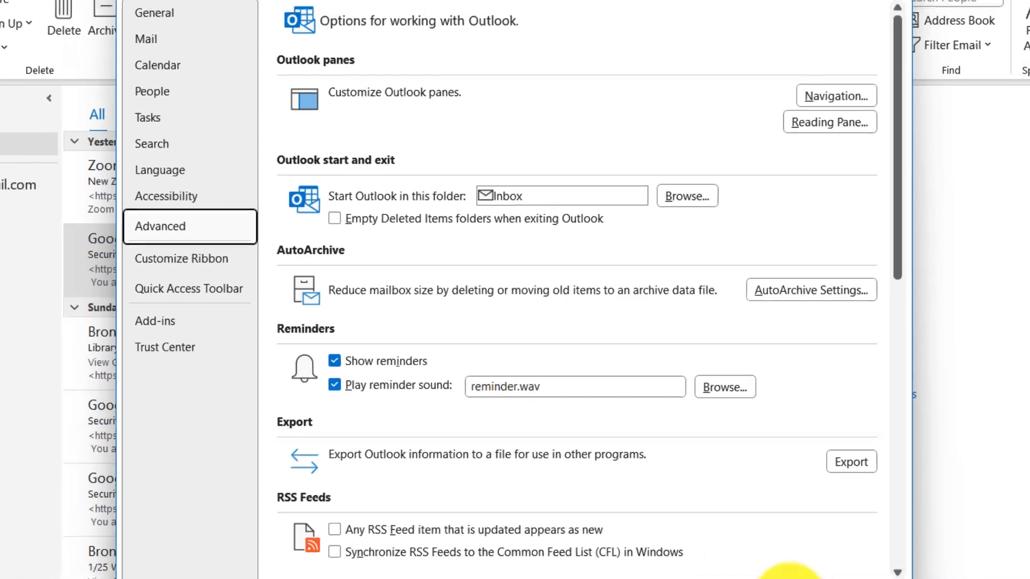
{"action": "left_click", "coordinate": [725, 525]}
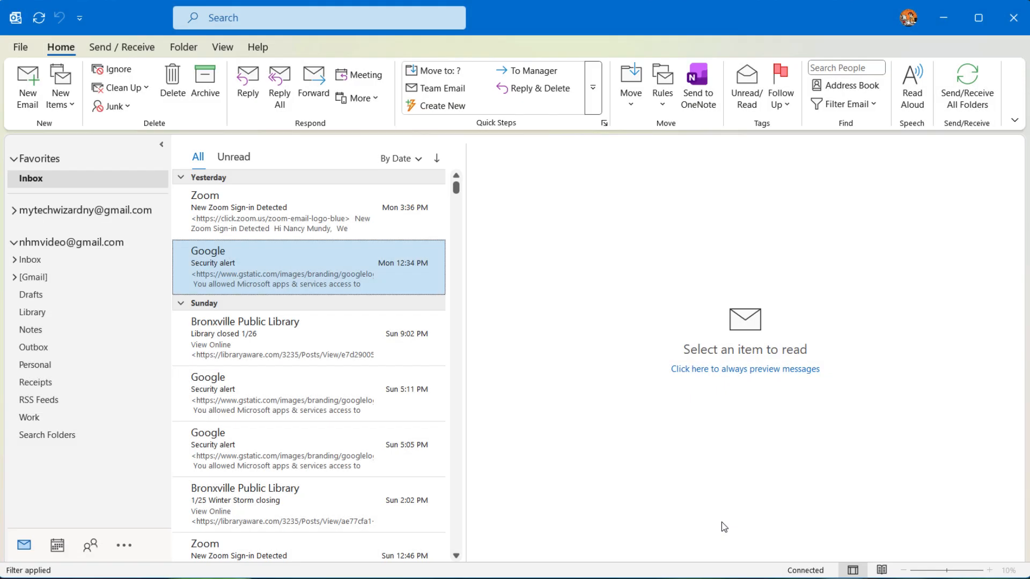